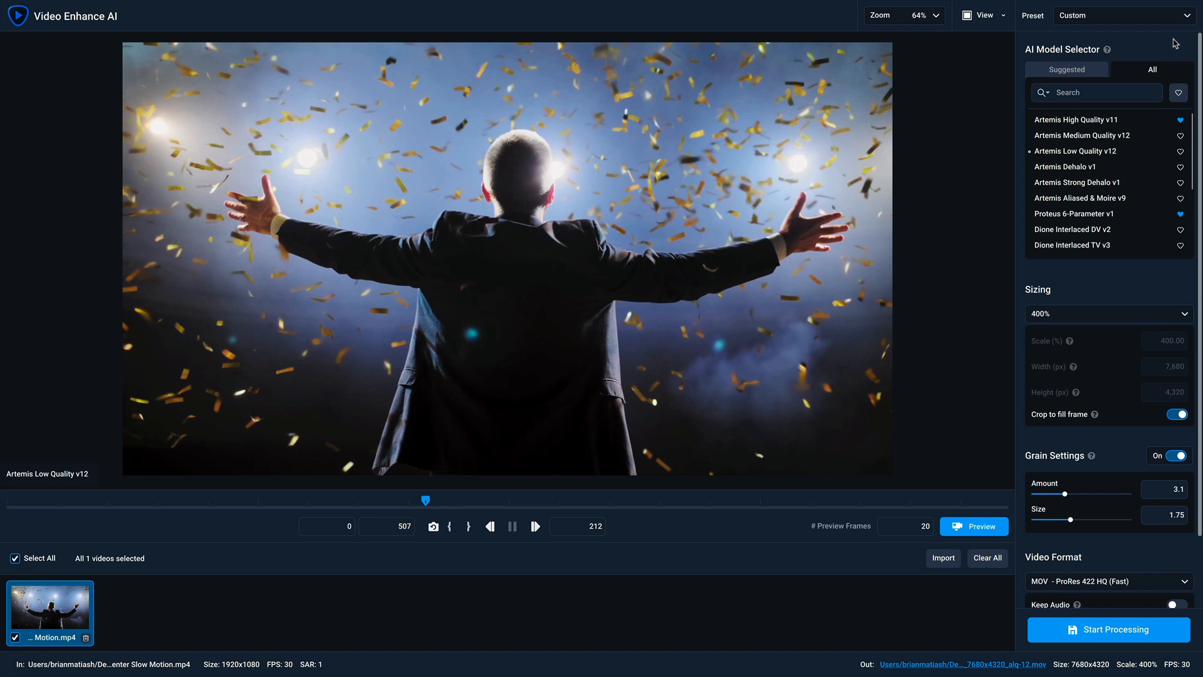
Apply the "Interlaced Footage to 4K" preset from the Preset Manager and close the manager.
{"action": "left_click", "coordinate": [1185, 19]}
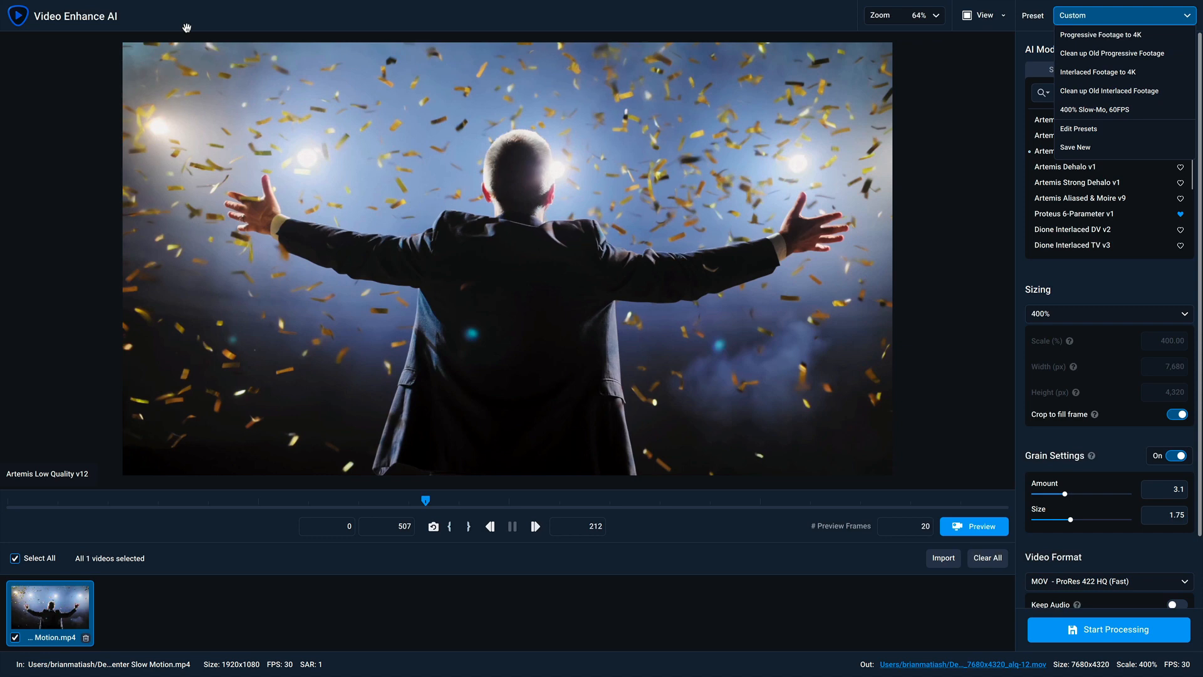
{"action": "mouse_move", "coordinate": [70, 2]}
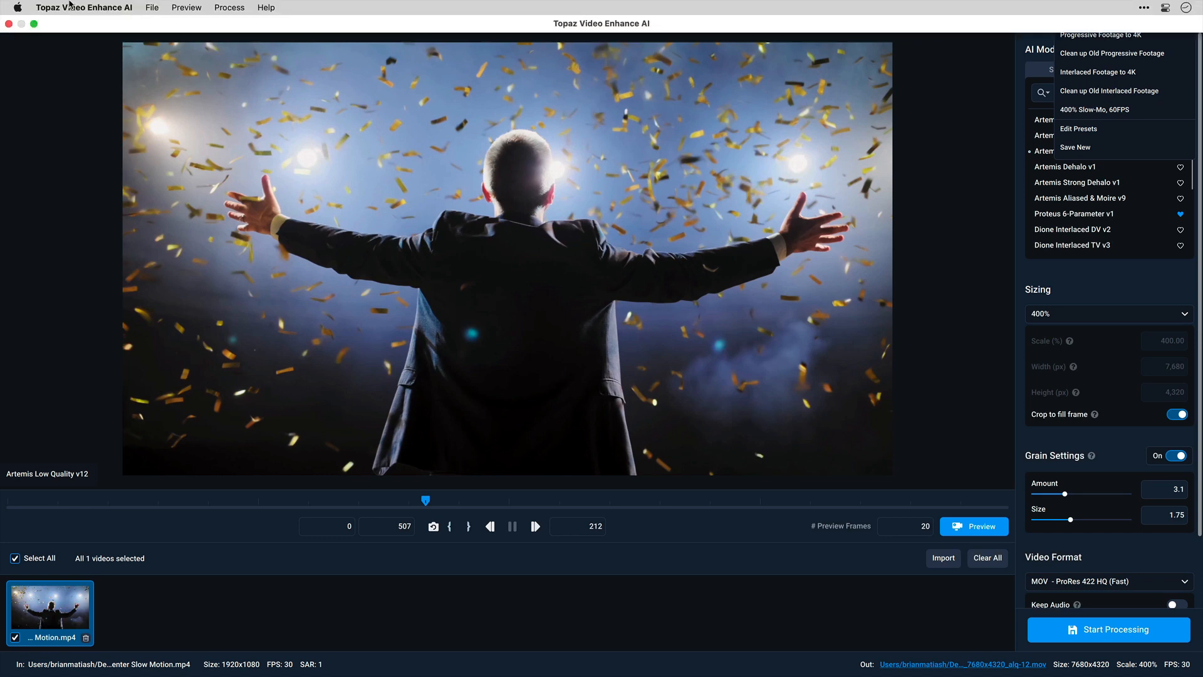
{"action": "left_click", "coordinate": [150, 7]}
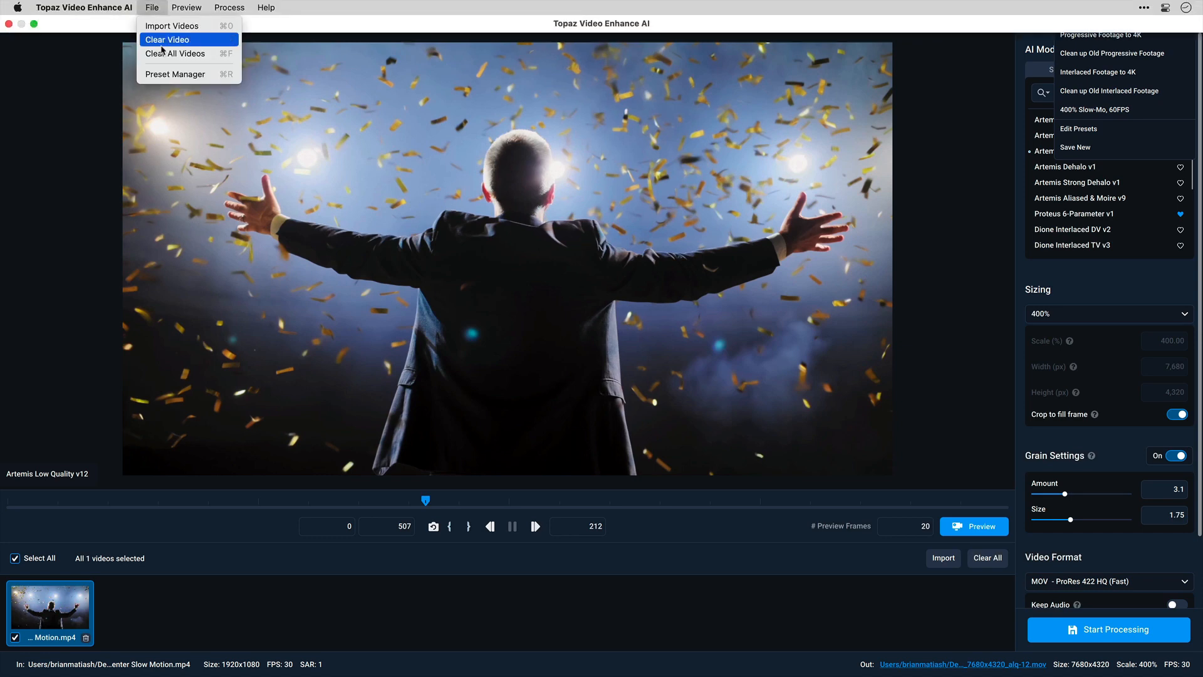
{"action": "left_click", "coordinate": [196, 75]}
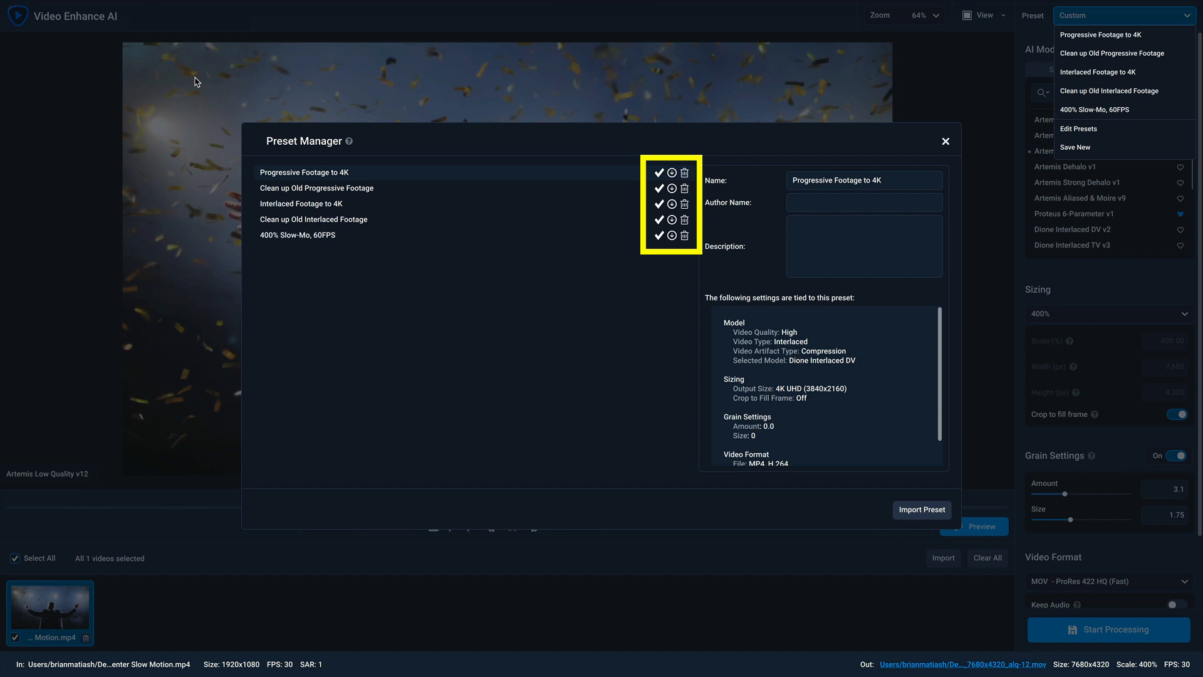
{"action": "left_click", "coordinate": [660, 205]}
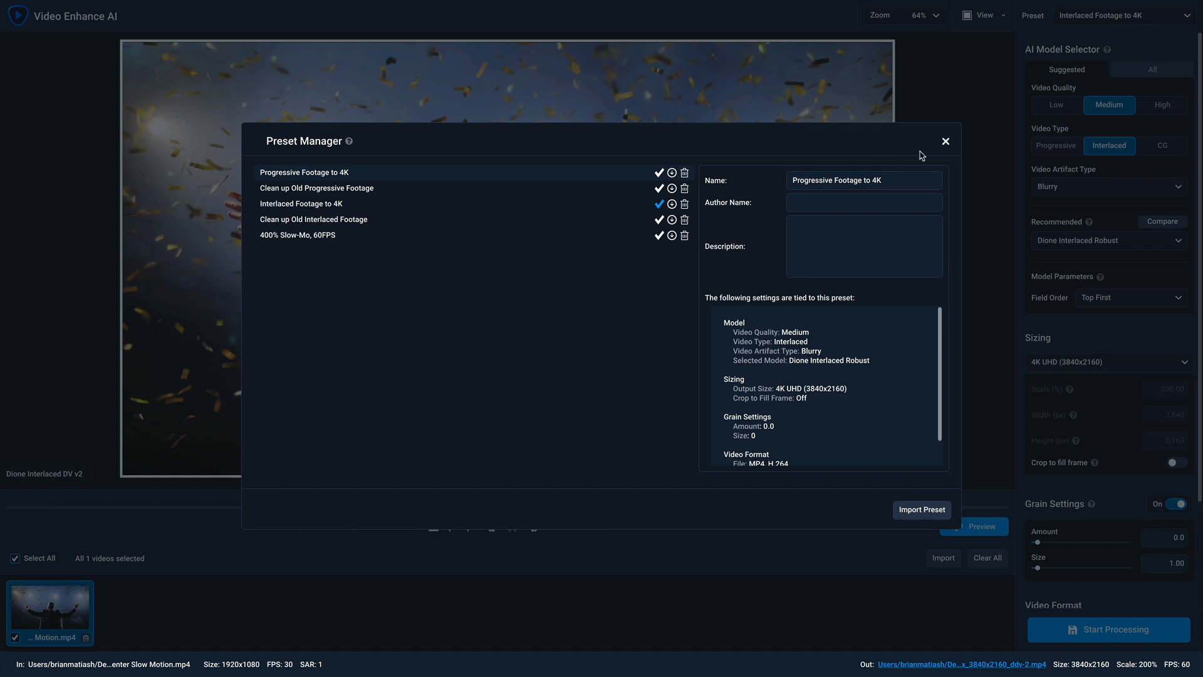
{"action": "left_click", "coordinate": [945, 142]}
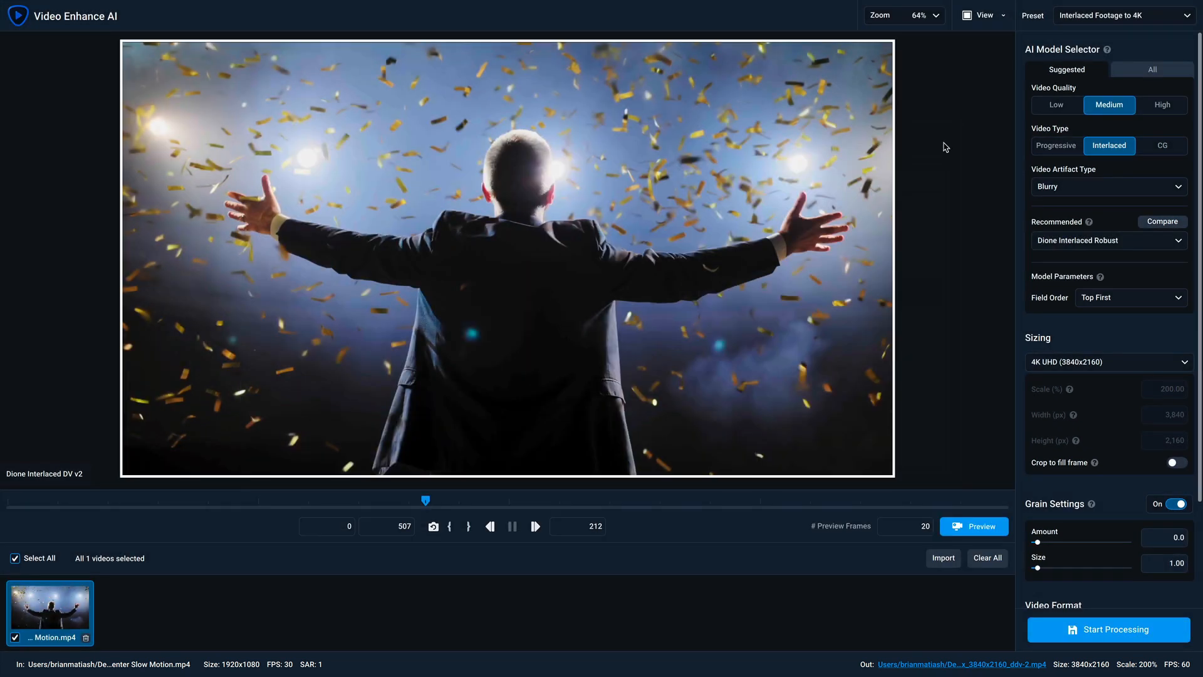
Choose the Proteus 6-Parameter v1 AI model from the full model list.
{"action": "left_click", "coordinate": [1124, 69]}
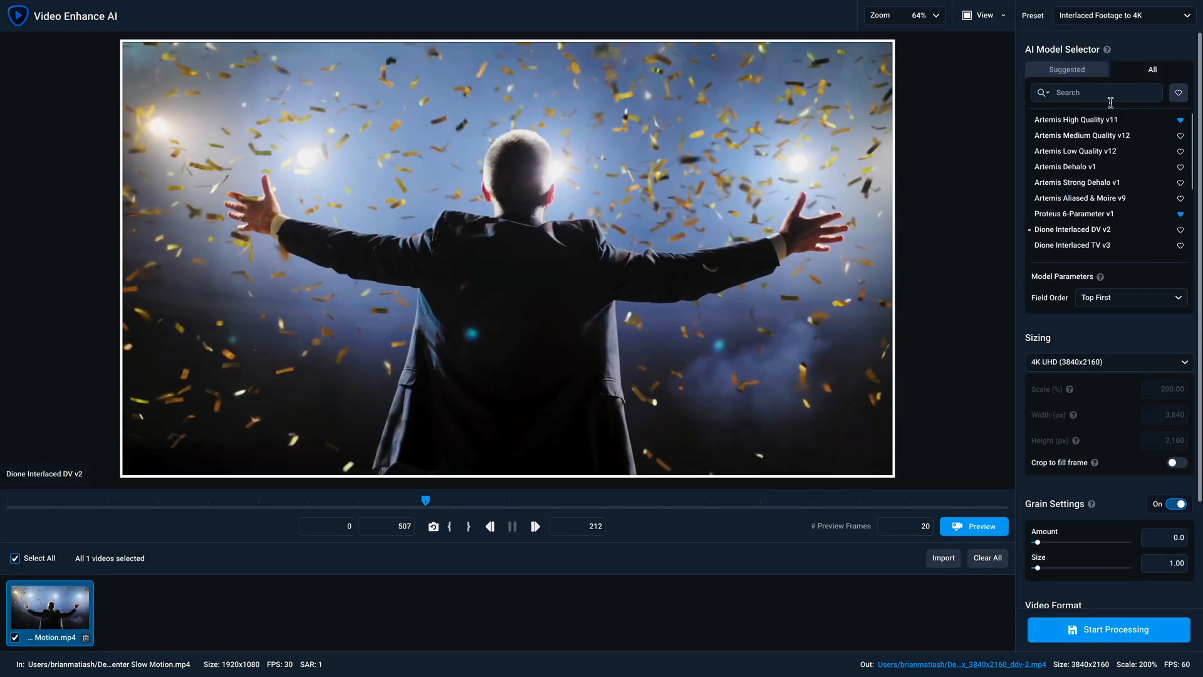
{"action": "scroll", "coordinate": [1100, 183], "scroll_direction": "down", "scroll_amount": 1}
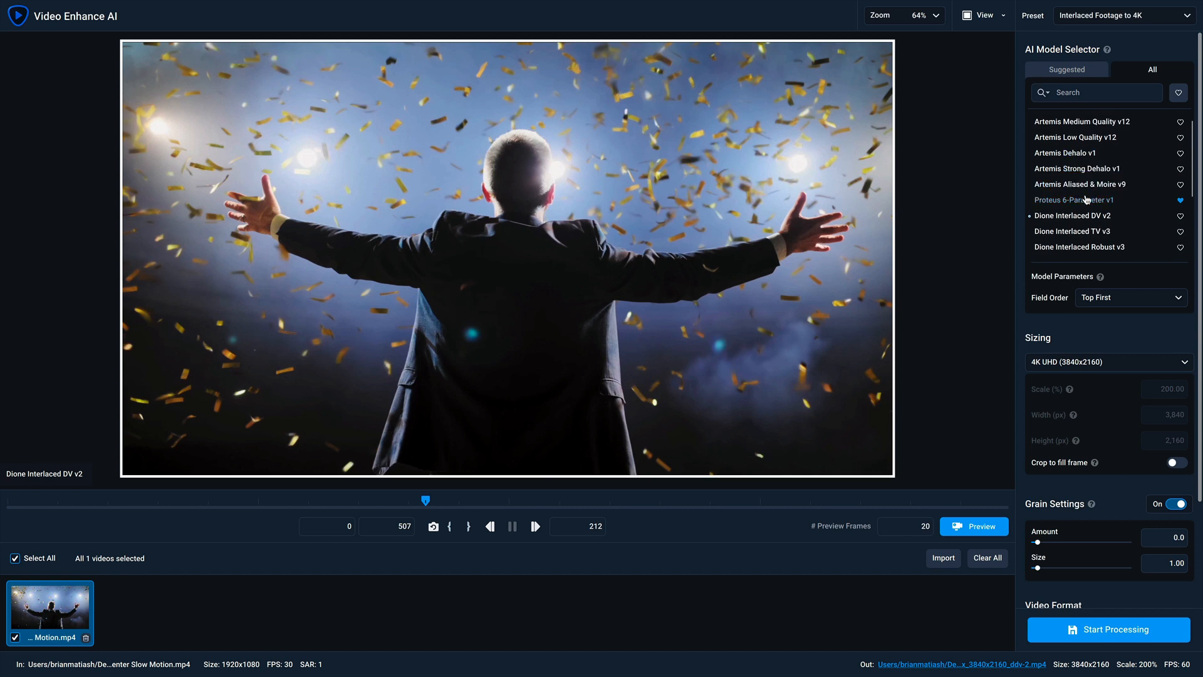
{"action": "left_click", "coordinate": [1086, 199]}
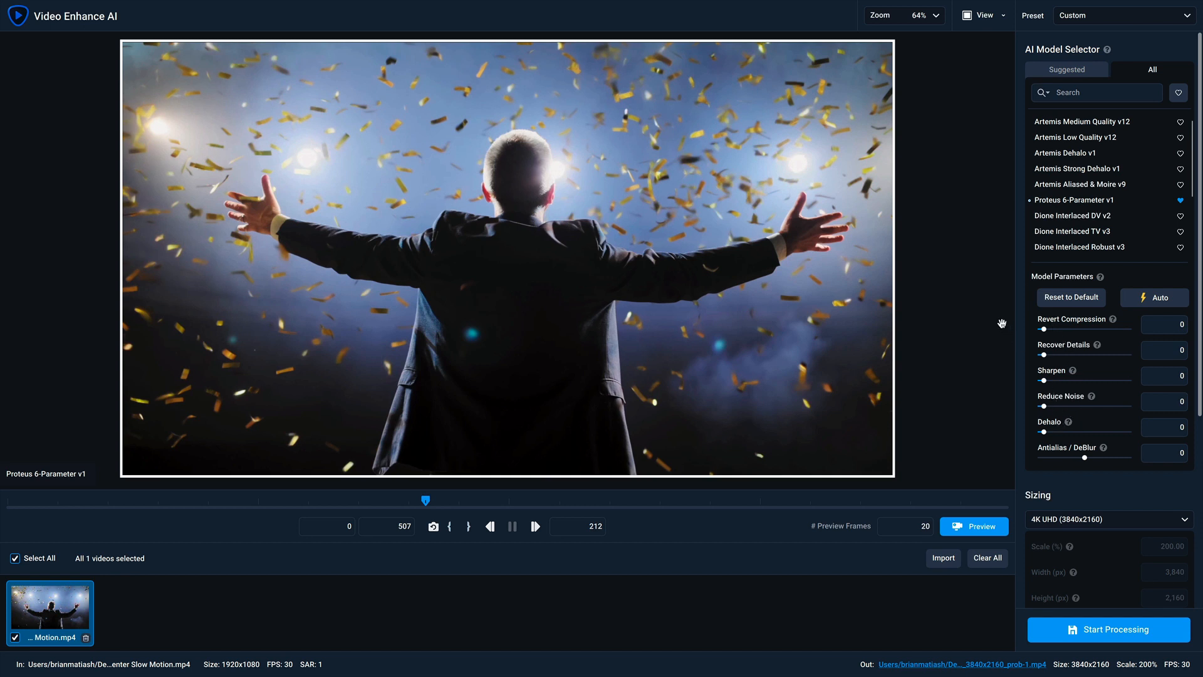
Set Revert Compression to 28, Recover Details to 62, Sharpen to 32, Reduce Noise to 17, Dehalo to 16 and Antialias / DeBlur to -71.
{"action": "left_click_drag", "start_coordinate": [1044, 329], "coordinate": [1066, 329]}
{"action": "left_click", "coordinate": [1093, 354]}
{"action": "left_click", "coordinate": [1069, 380]}
{"action": "left_click", "coordinate": [1057, 406]}
{"action": "left_click", "coordinate": [1057, 431]}
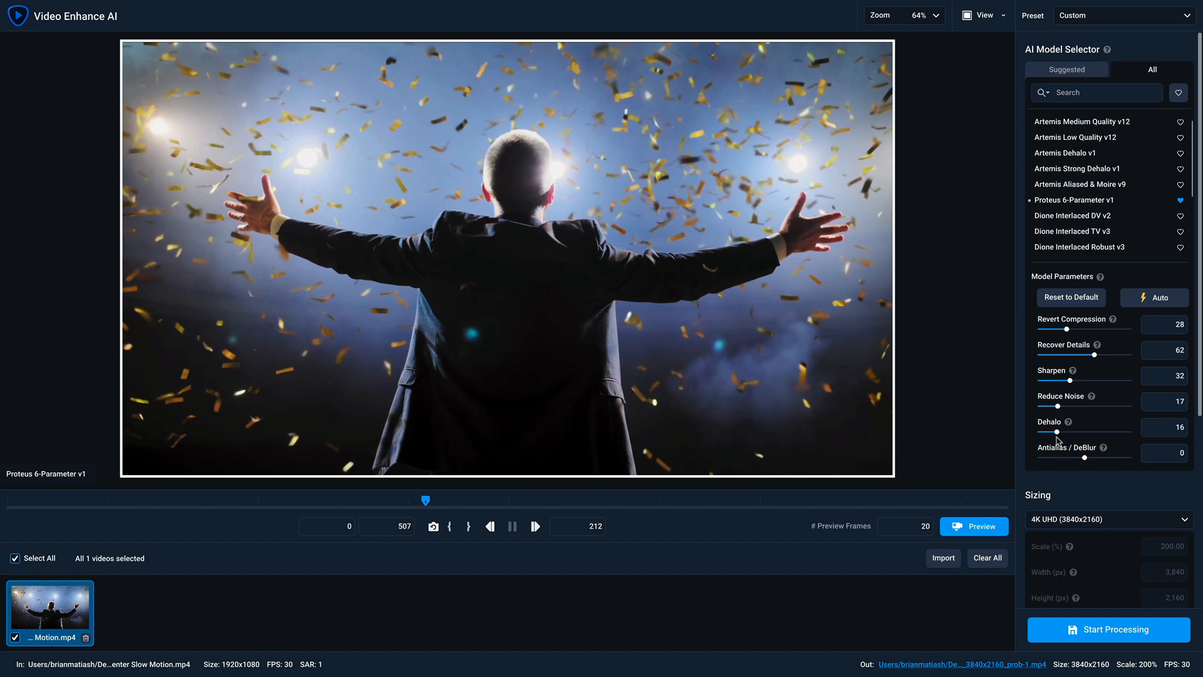
{"action": "left_click", "coordinate": [1055, 457]}
Set the output sizing to 200%, turn off the grain settings, and open the Constant Rate Factor value for editing.
{"action": "left_click", "coordinate": [1069, 528]}
{"action": "left_click", "coordinate": [1070, 580]}
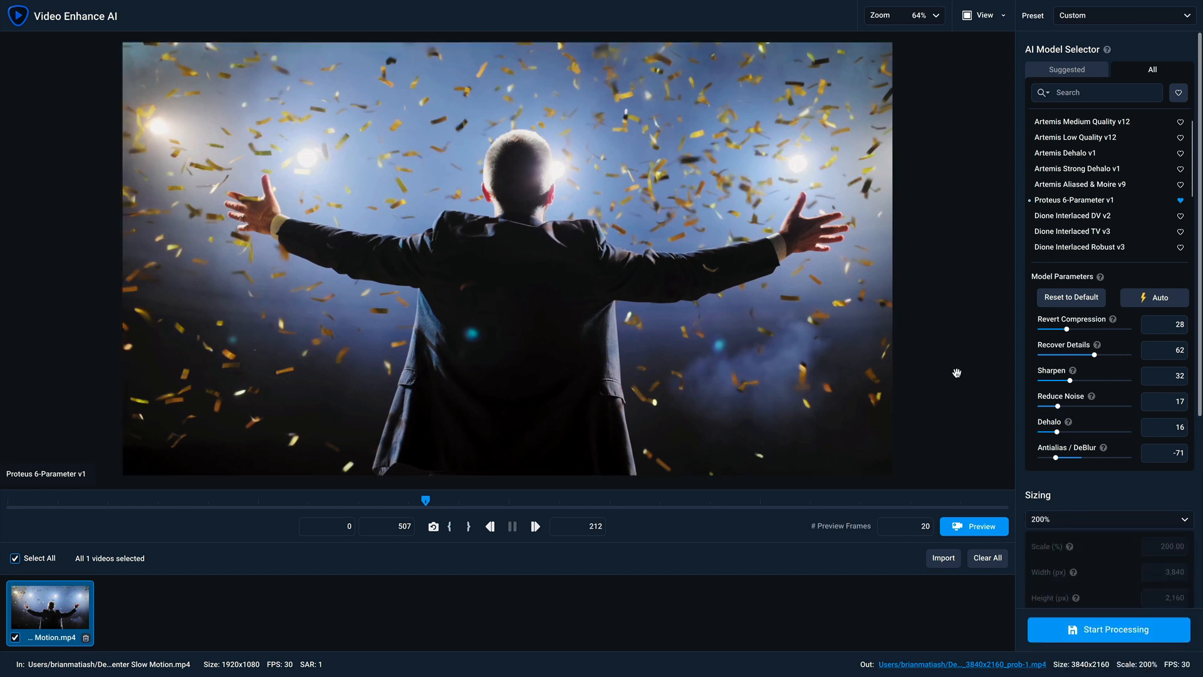
{"action": "scroll", "coordinate": [1097, 451], "scroll_direction": "down", "scroll_amount": 5}
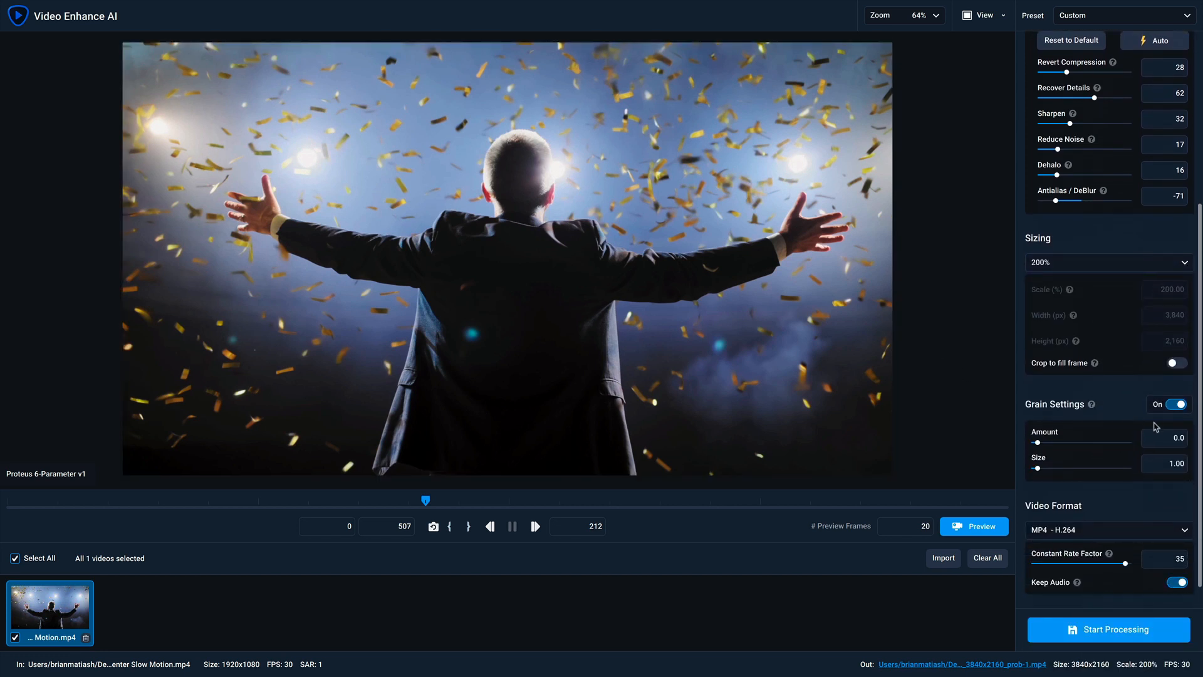
{"action": "left_click", "coordinate": [1172, 404]}
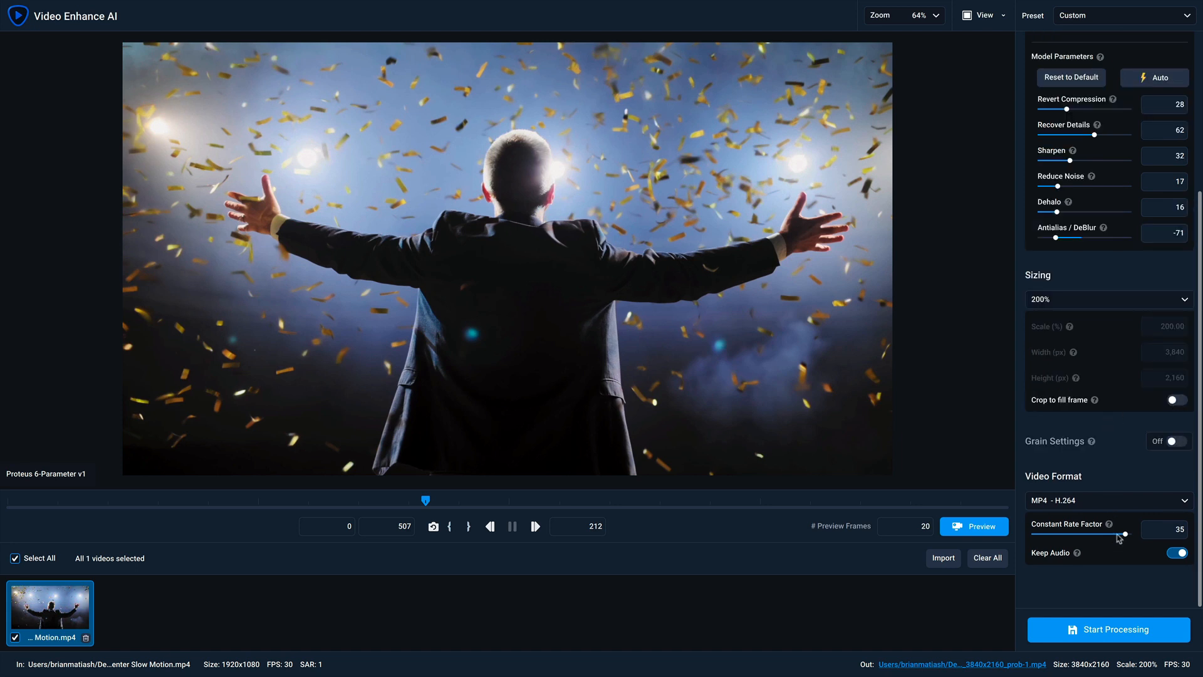
{"action": "left_click", "coordinate": [1171, 555]}
{"action": "double_click", "coordinate": [1181, 530]}
{"action": "scroll", "coordinate": [1139, 488], "scroll_direction": "up", "scroll_amount": 5}
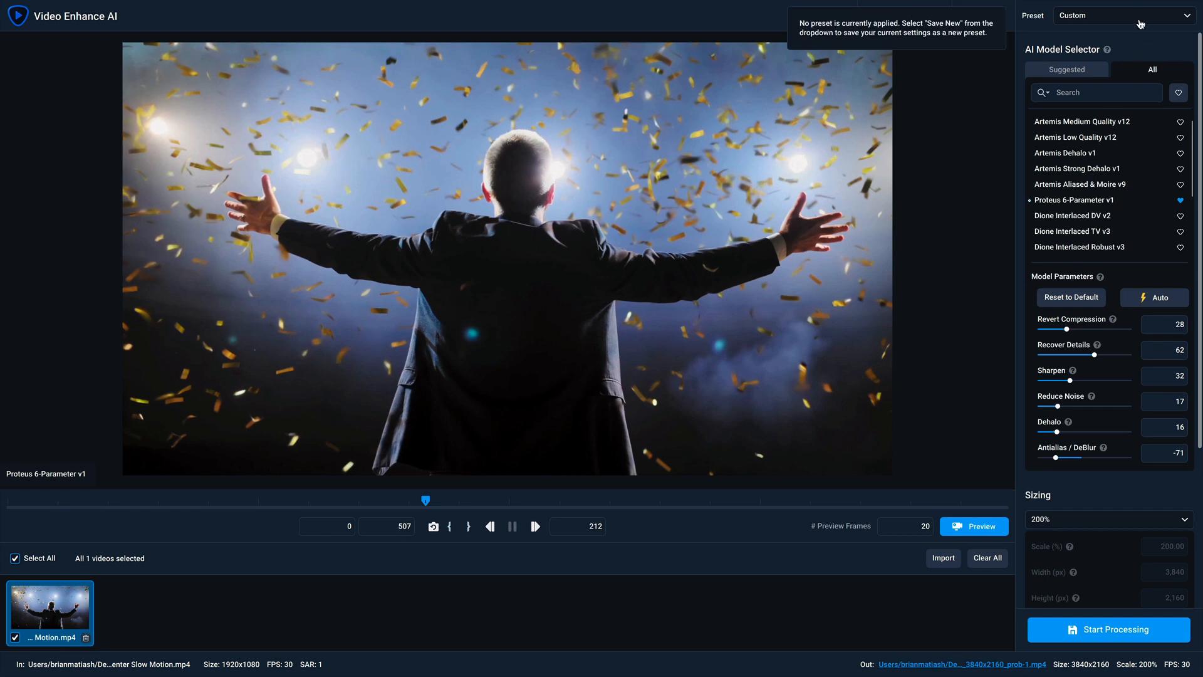
Start a new preset from the current settings and name it "My favorite Proteus preset".
{"action": "left_click", "coordinate": [1141, 23]}
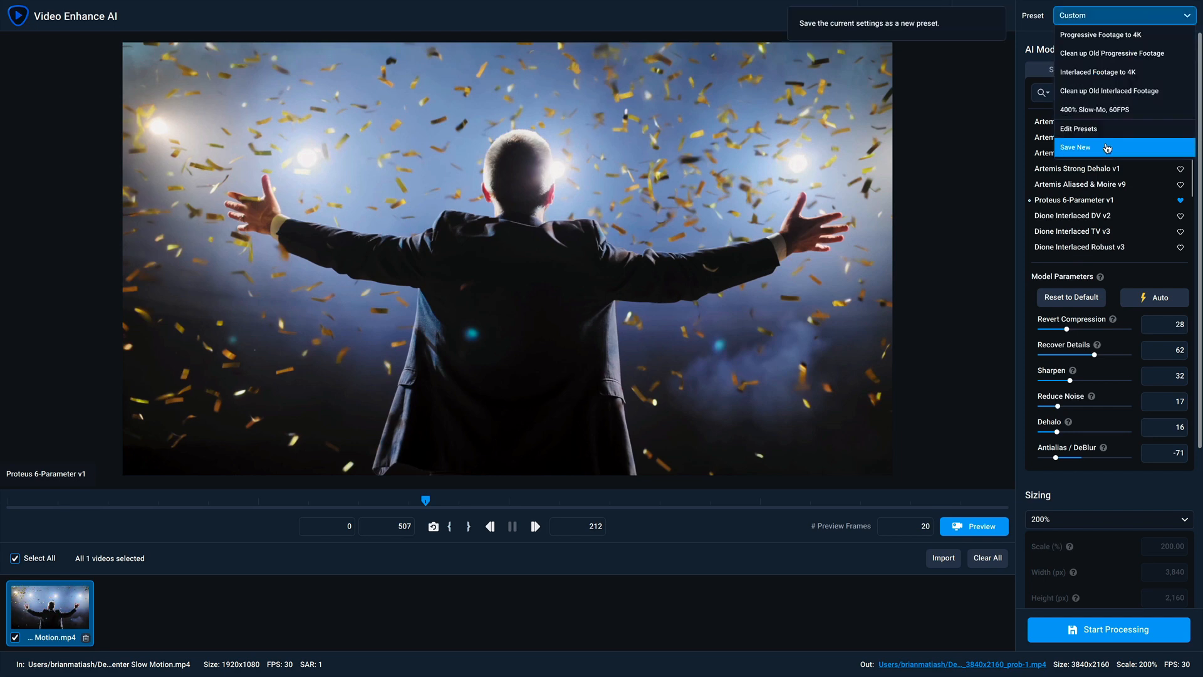
{"action": "left_click", "coordinate": [1121, 146]}
{"action": "key", "text": "ctrl+a"}
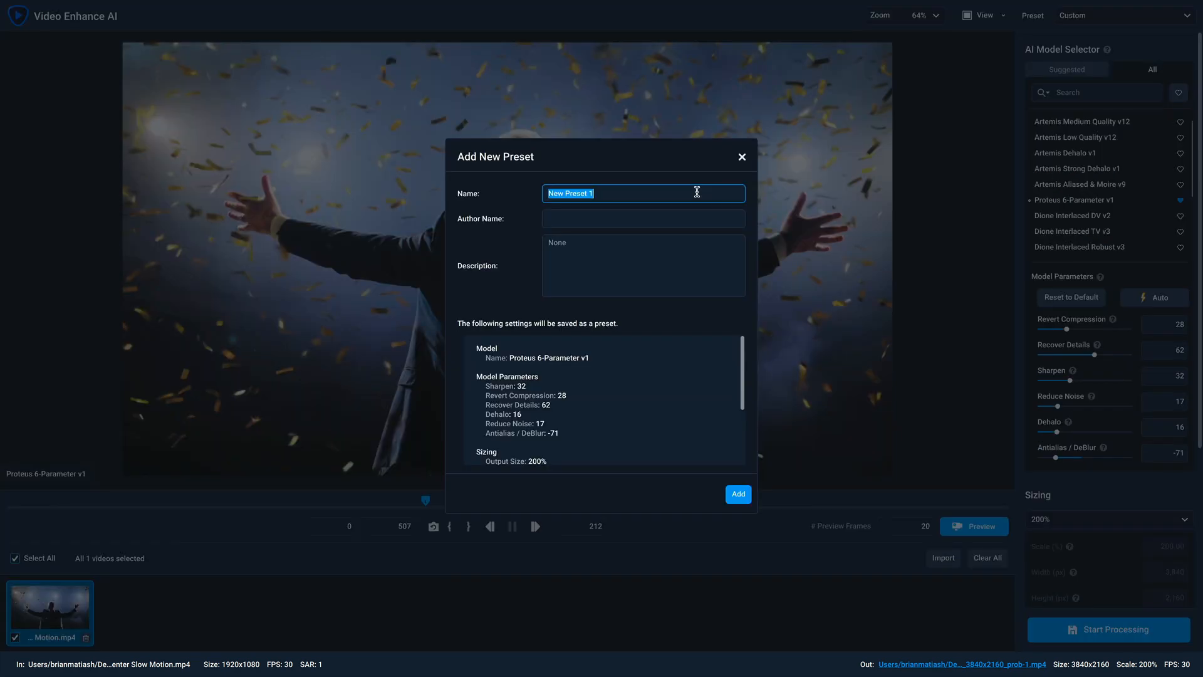
{"action": "type", "text": "My favorite Proteus preset"}
Enter the author's name and the description "This is a great preset for video clips that have ample lighting.", and add the preset.
{"action": "left_click", "coordinate": [682, 211]}
{"action": "type", "text": "Br"}
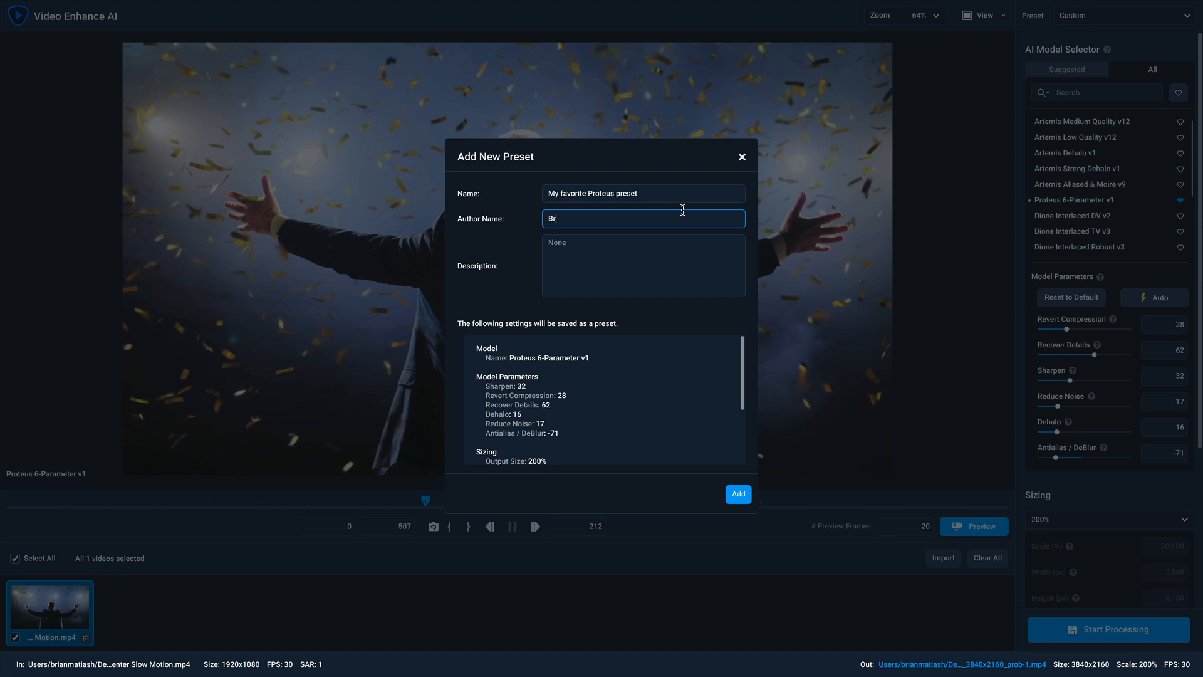
{"action": "type", "text": "ian Matiash"}
{"action": "left_click", "coordinate": [627, 259]}
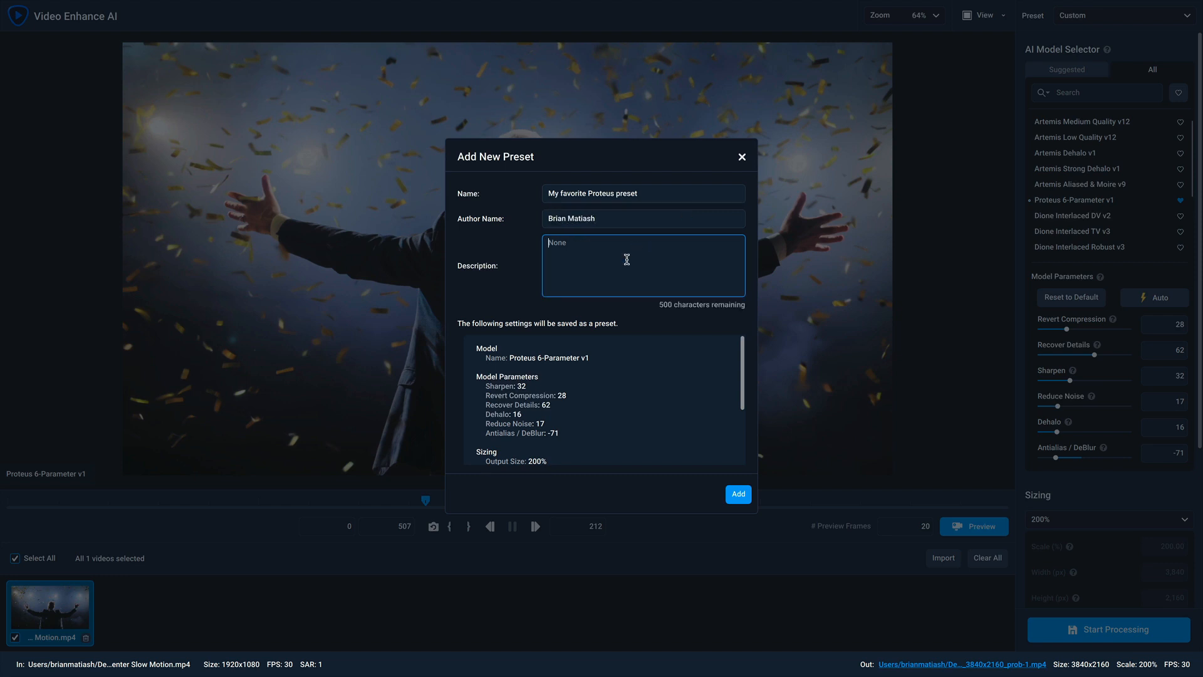
{"action": "type", "text": "This is a great preset for video clips that have ampl"}
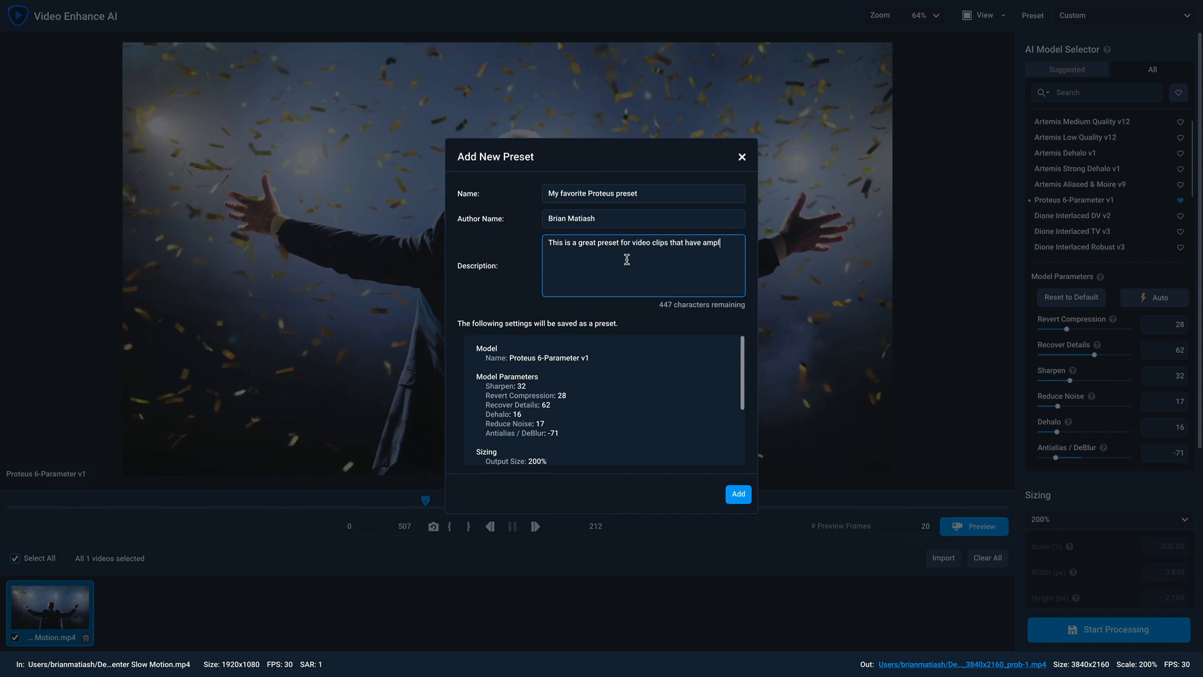
{"action": "type", "text": "e lighting."}
{"action": "left_click", "coordinate": [738, 494]}
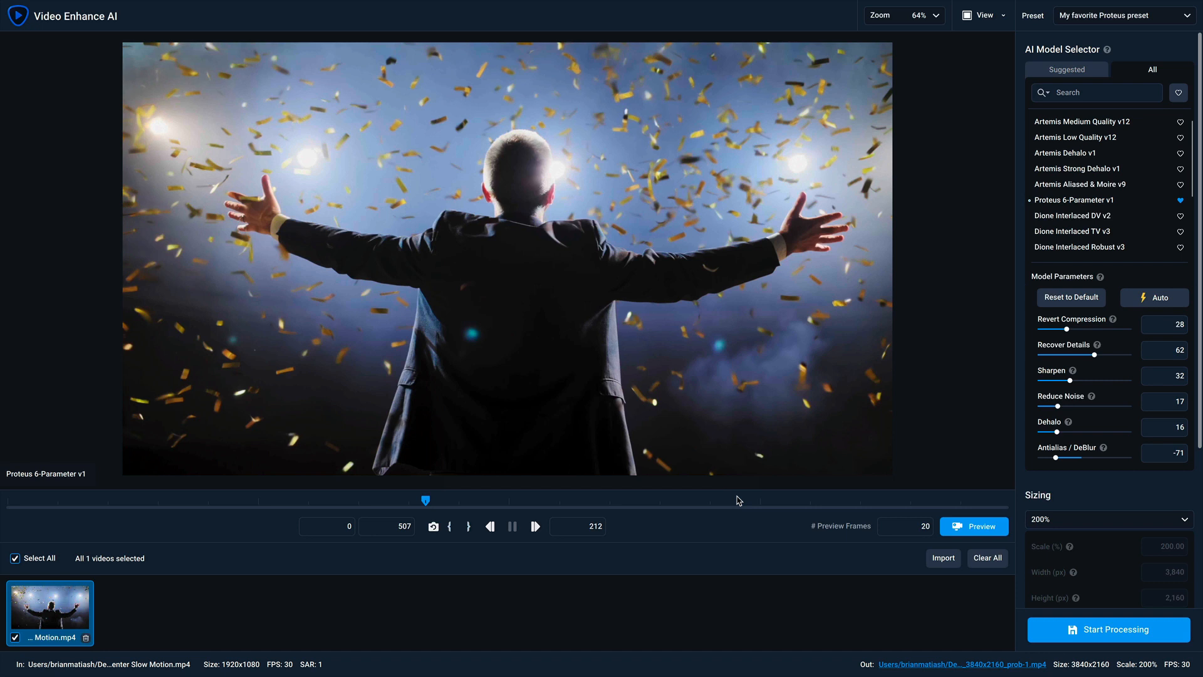
Open the preset editor and review the settings stored in "My favorite Proteus preset".
{"action": "left_click", "coordinate": [1169, 19]}
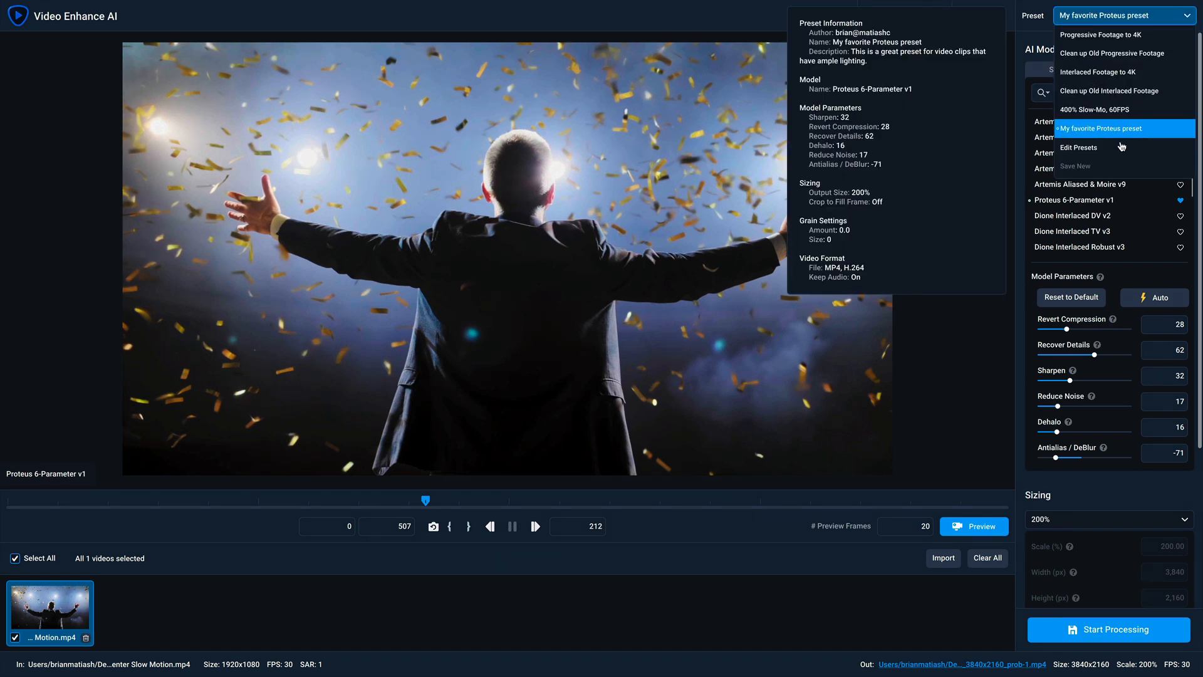
{"action": "left_click", "coordinate": [1122, 147]}
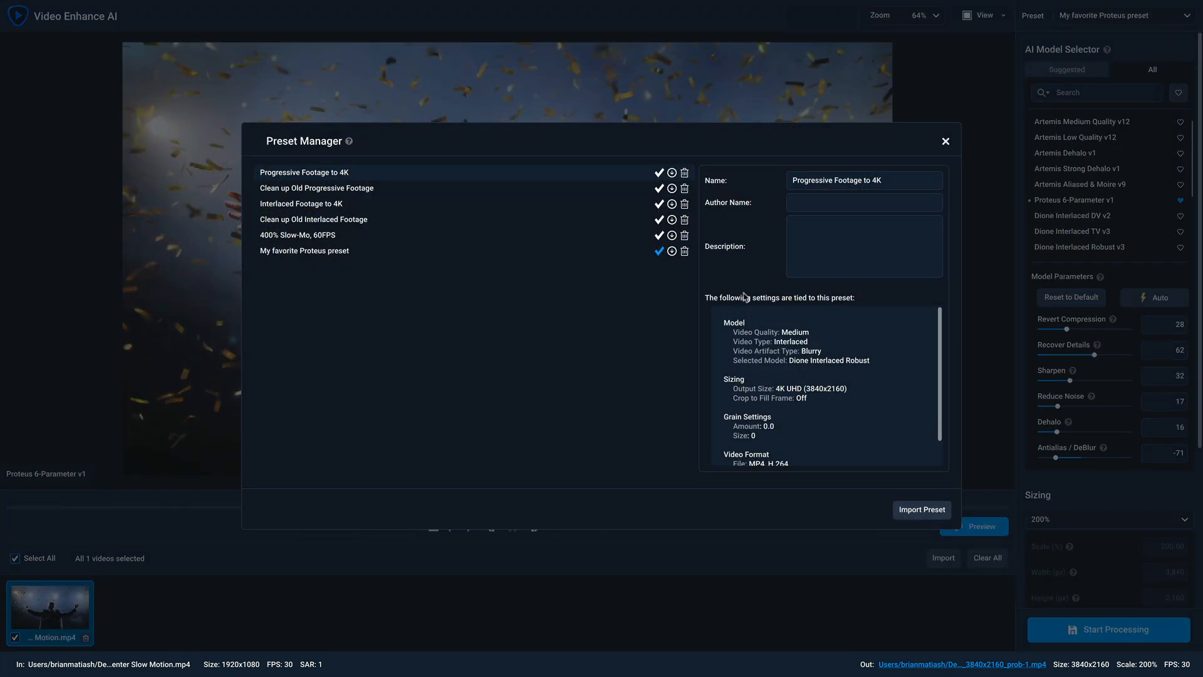
{"action": "left_click", "coordinate": [287, 254]}
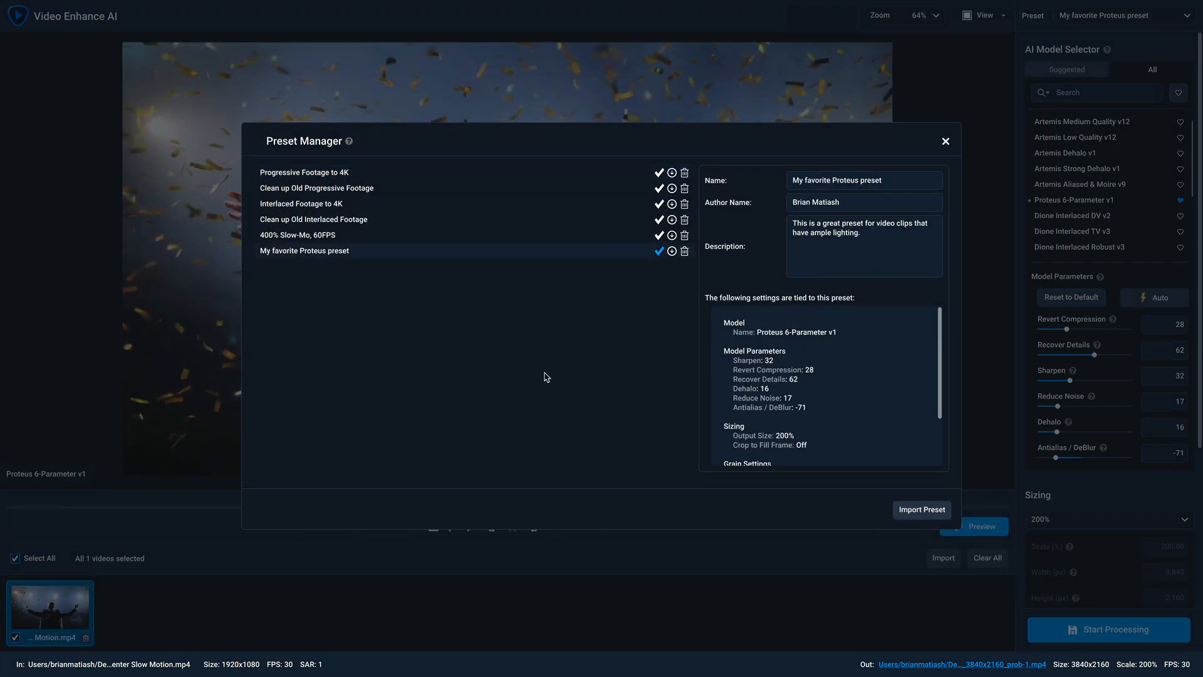
{"action": "scroll", "coordinate": [788, 333], "scroll_direction": "down", "scroll_amount": 2}
{"action": "scroll", "coordinate": [760, 341], "scroll_direction": "up", "scroll_amount": 2}
Prepare "My favorite Proteus preset" for download and shorten the author's surname to an initial.
{"action": "left_click", "coordinate": [671, 252]}
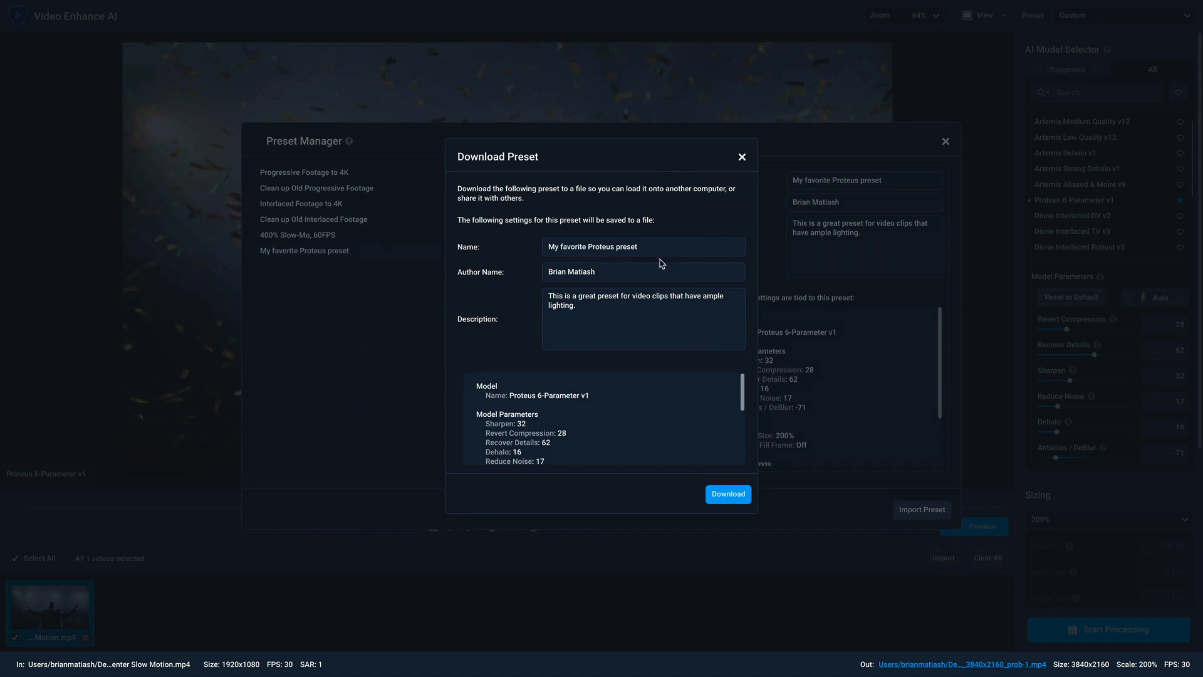
{"action": "left_click", "coordinate": [617, 270]}
{"action": "key", "text": "BackSpace"}
{"action": "key", "text": "BackSpace"}
{"action": "key", "text": "BackSpace"}
{"action": "key", "text": "BackSpace"}
{"action": "key", "text": "BackSpace"}
{"action": "key", "text": "BackSpace"}
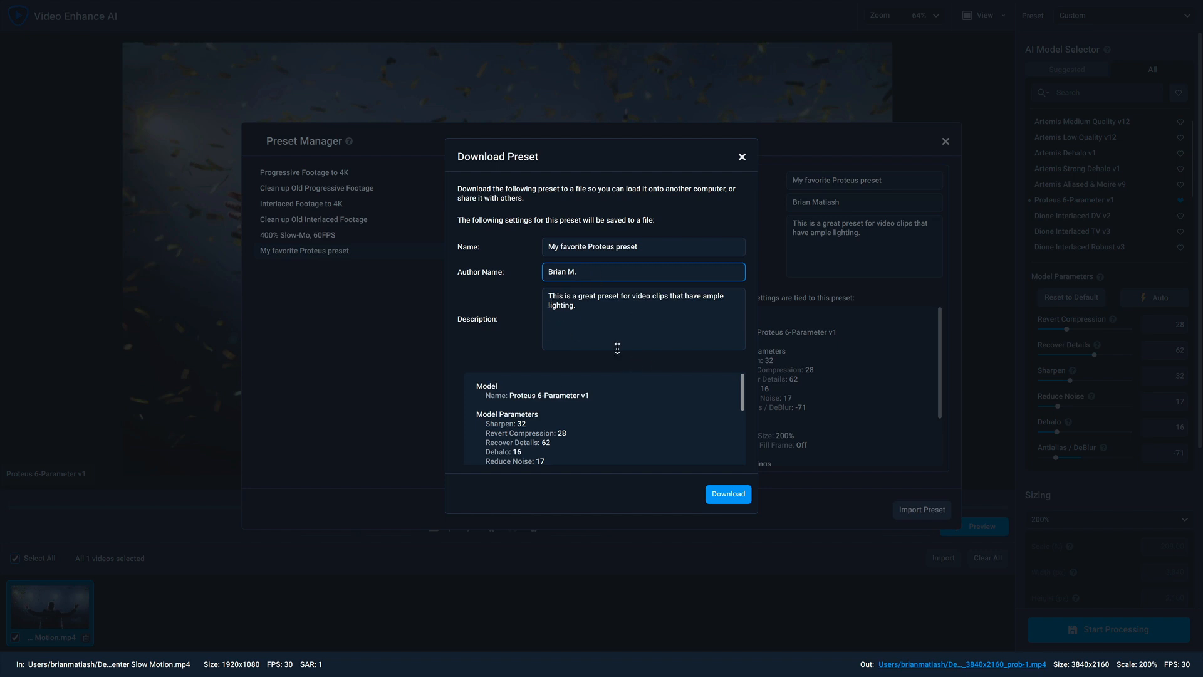
Save the preset file as my-favorite-proteus-preset in the Video Enhance AI Presets folder and close the download dialog.
{"action": "left_click", "coordinate": [728, 503]}
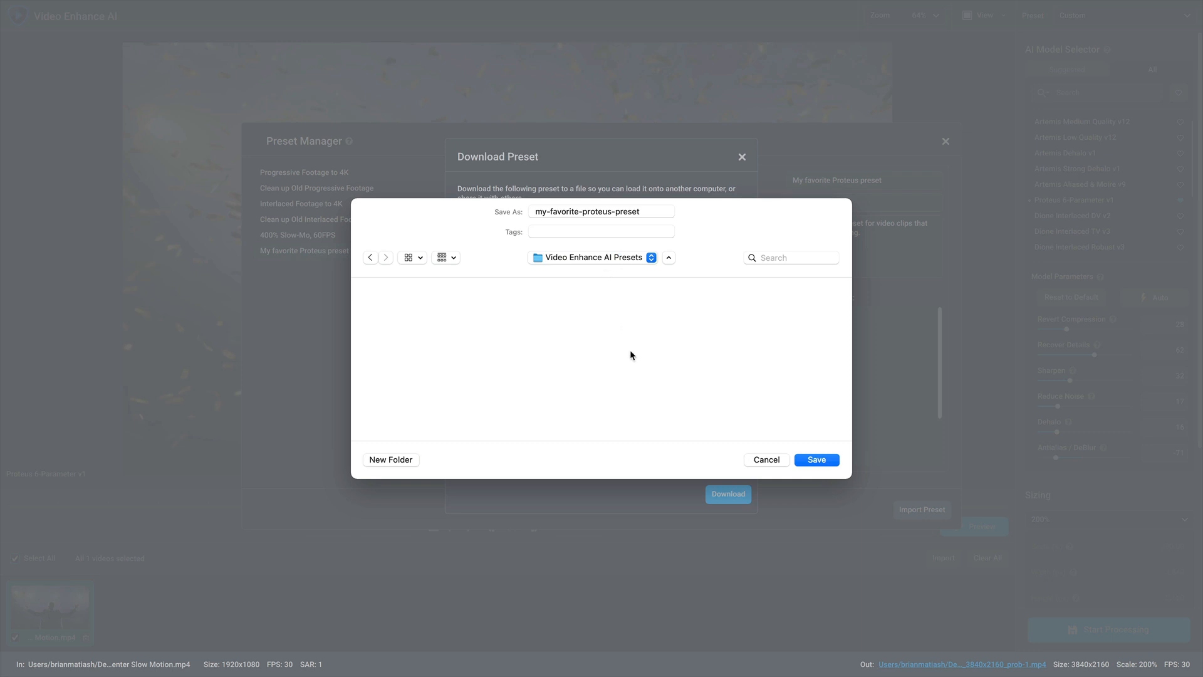
{"action": "left_click", "coordinate": [815, 461]}
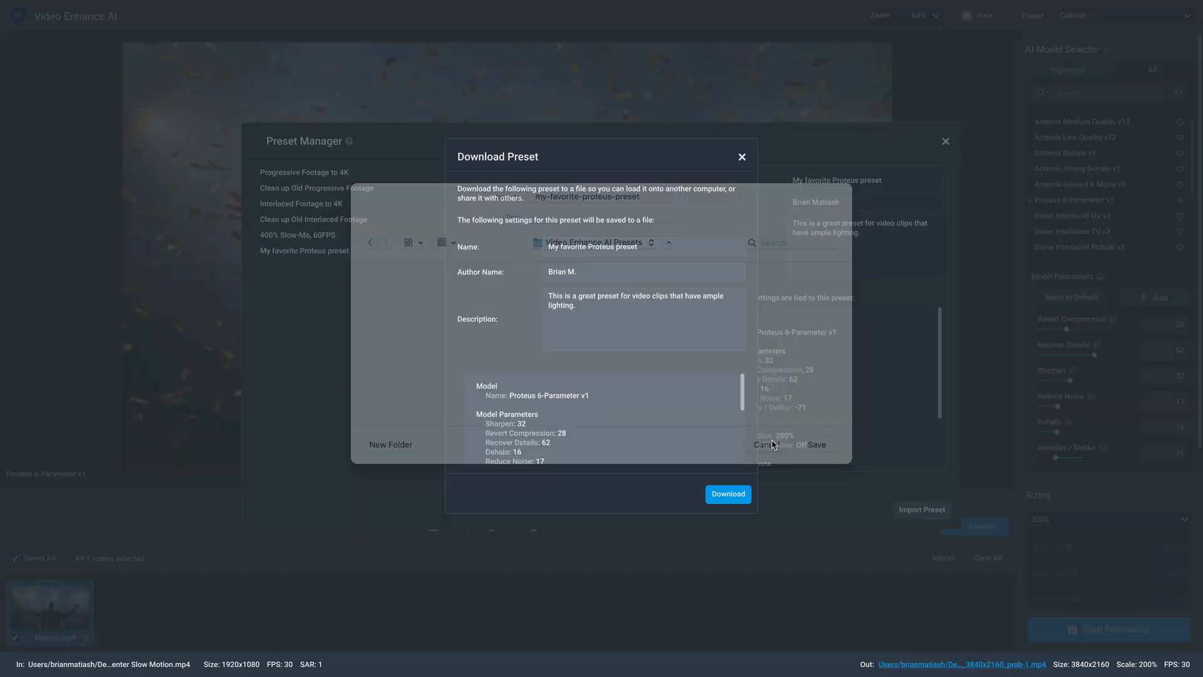
{"action": "left_click", "coordinate": [742, 157]}
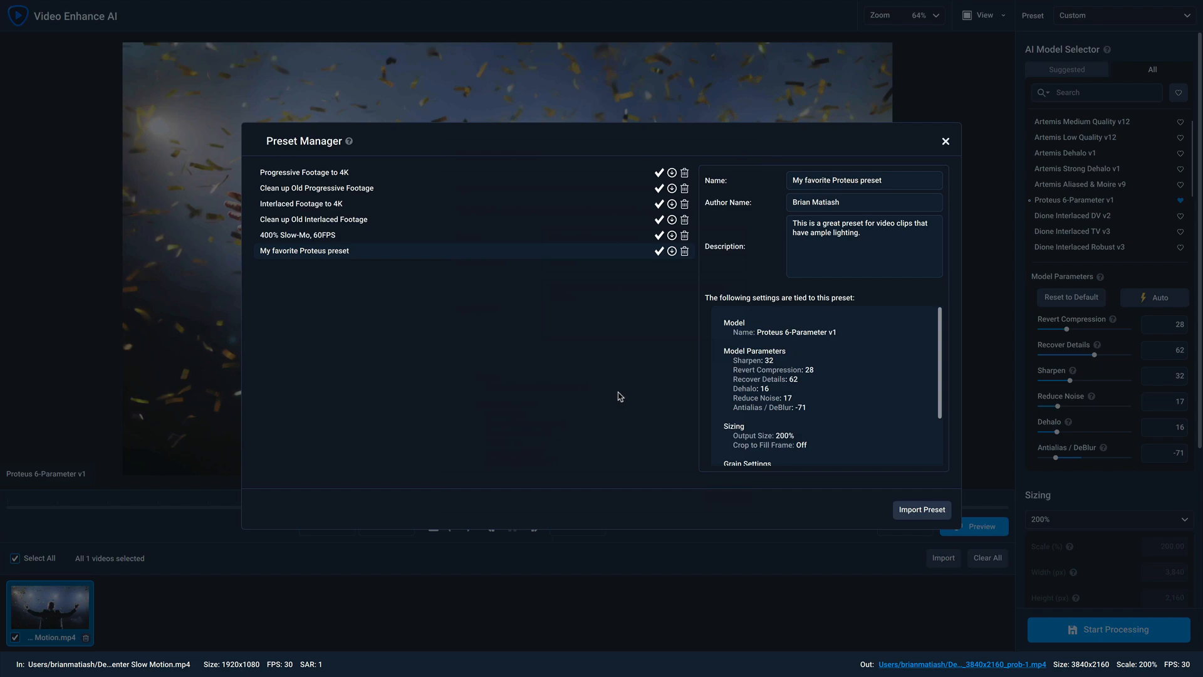
Import the my-favorite-proteus-preset file from the Video Enhance AI Presets folder and select the imported copy to view its details.
{"action": "left_click", "coordinate": [916, 511]}
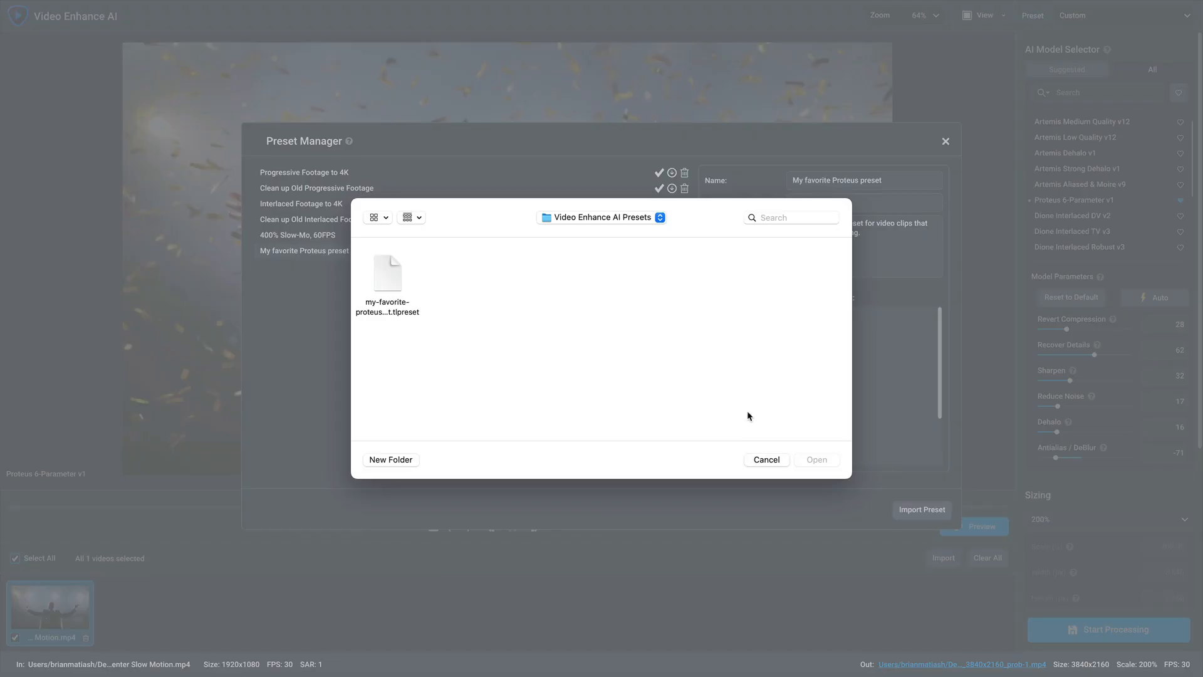
{"action": "left_click", "coordinate": [393, 289]}
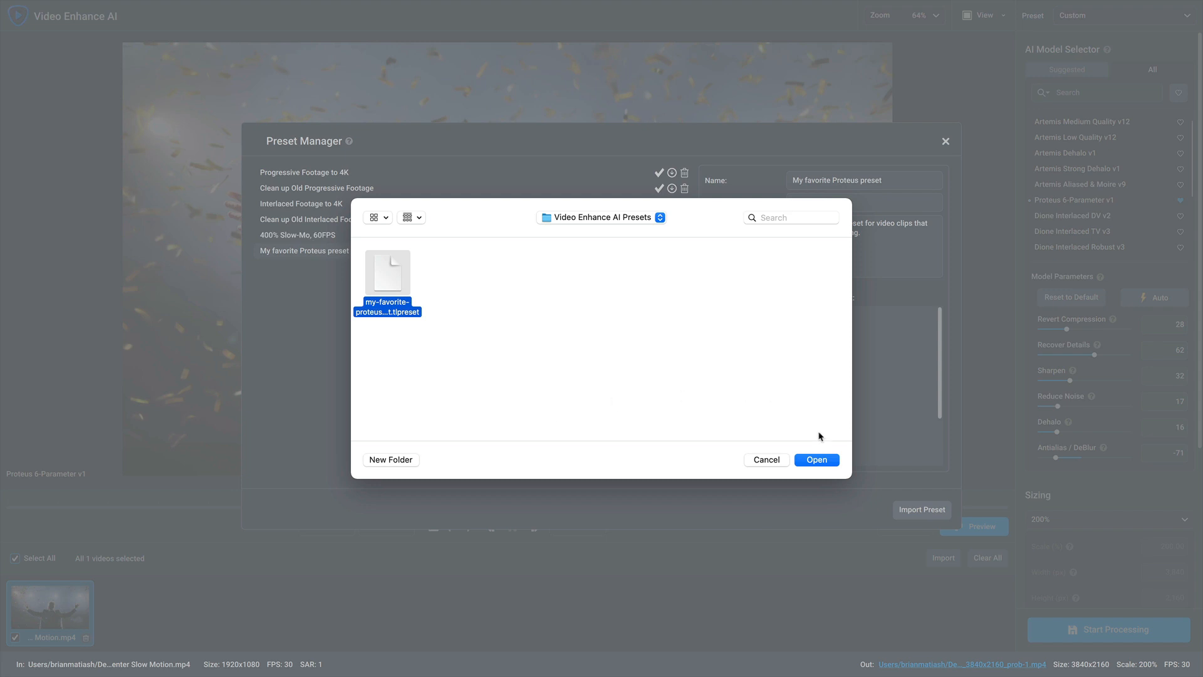
{"action": "left_click", "coordinate": [817, 461]}
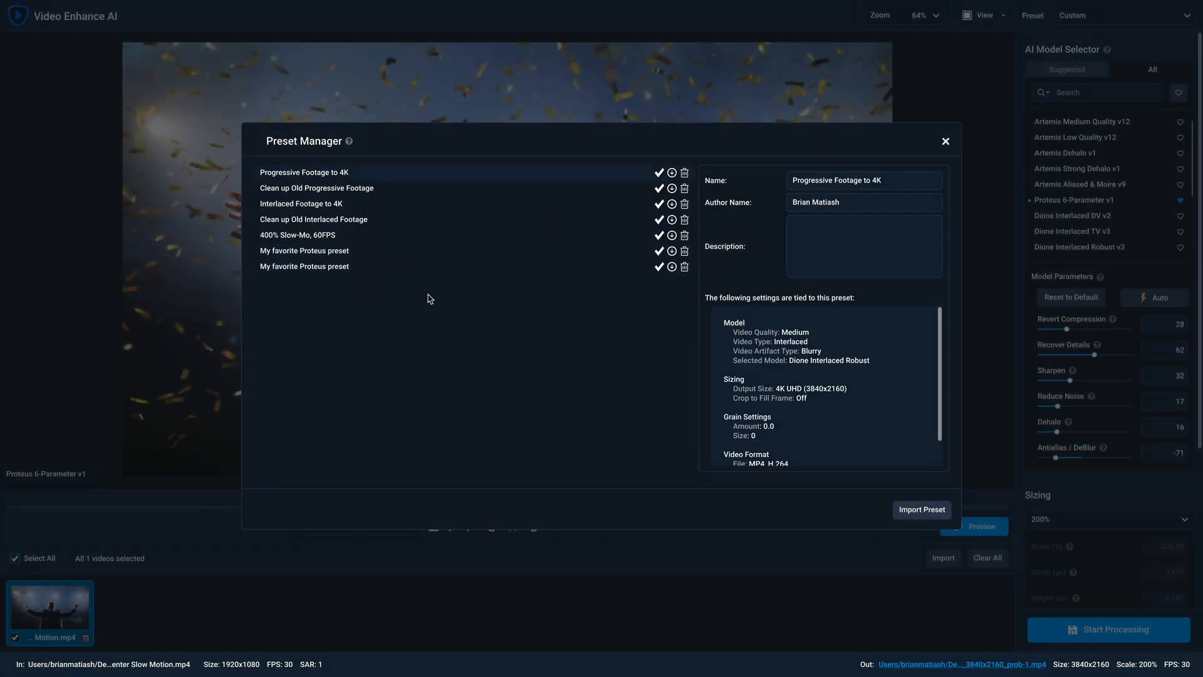
{"action": "left_click", "coordinate": [383, 267]}
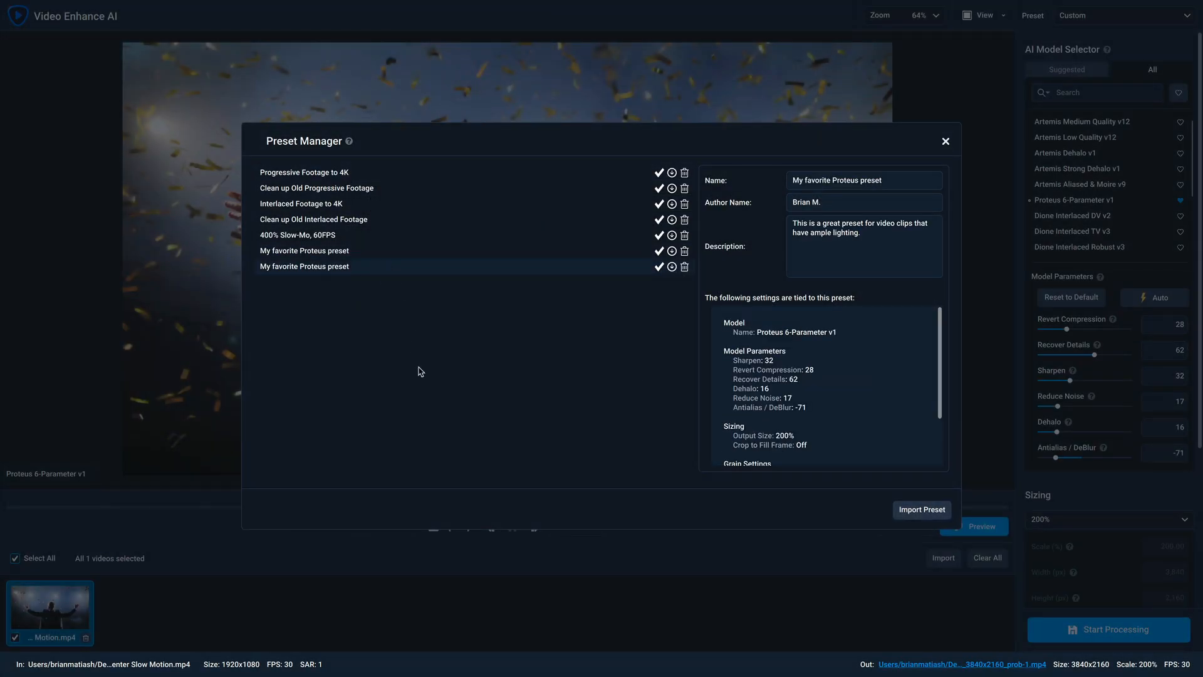